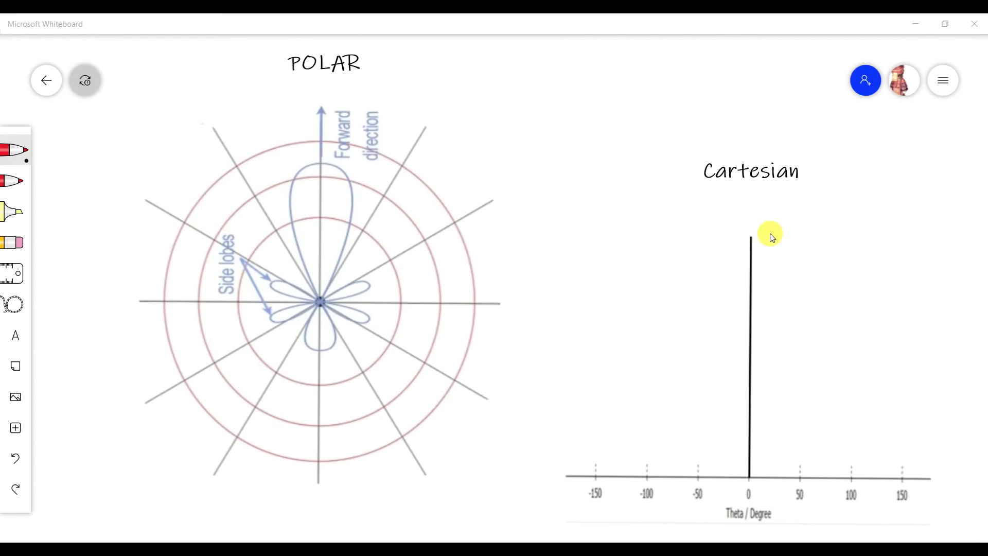
Show the horn antenna's farfield gain as a Cartesian plot, then as a rotated 3D pattern.
click(662, 543)
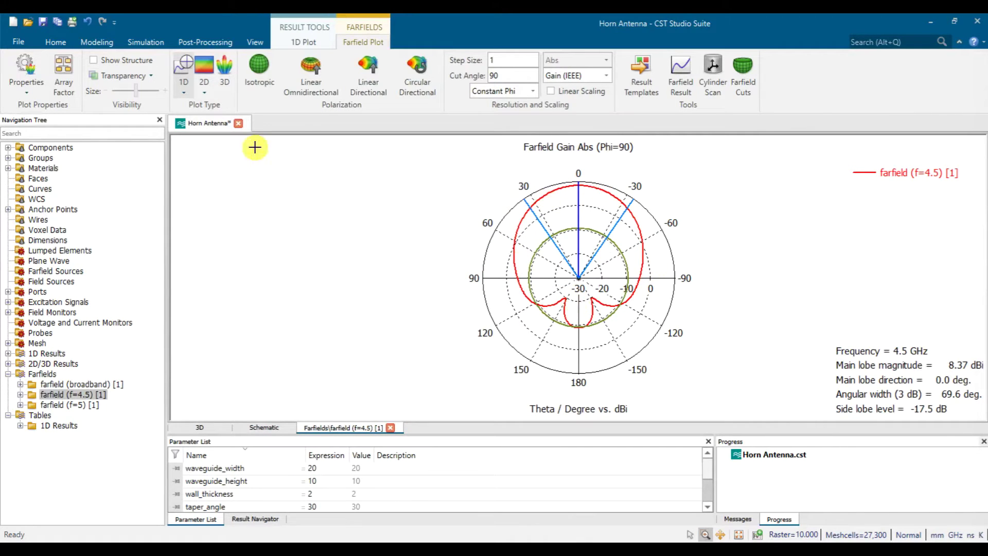
click(182, 91)
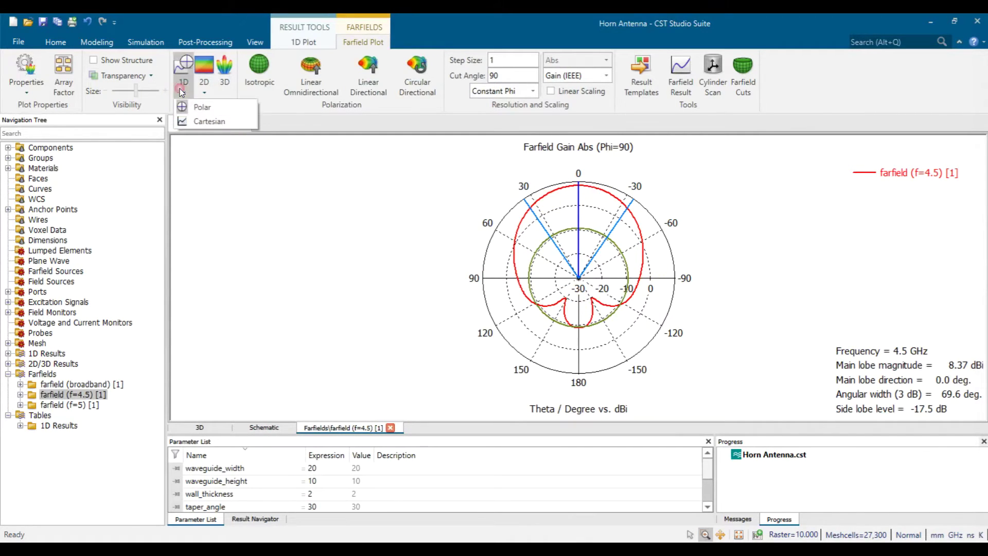
click(199, 123)
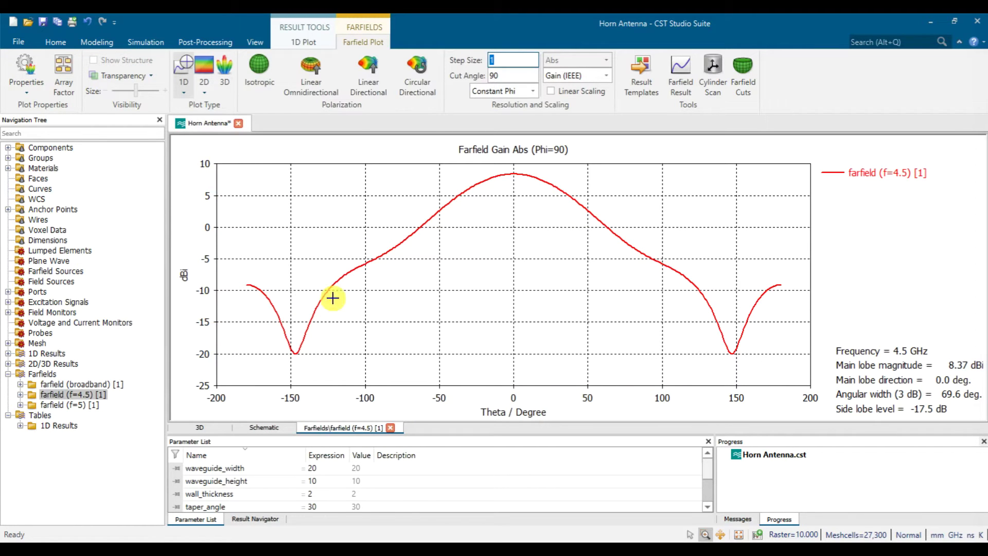
click(221, 84)
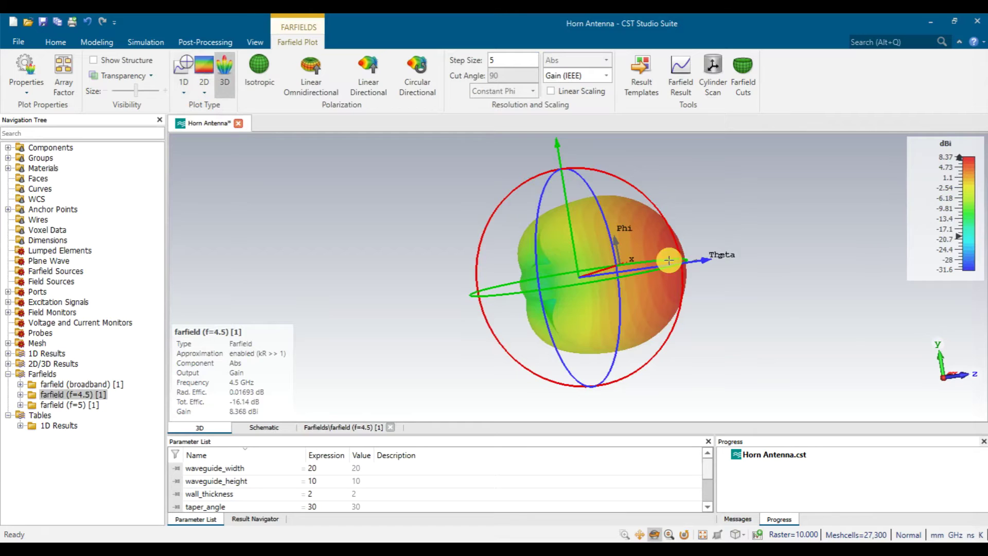
mouse_move(669, 260)
mouse_down()
mouse_move(596, 279)
mouse_move(566, 273)
mouse_move(664, 263)
mouse_up()
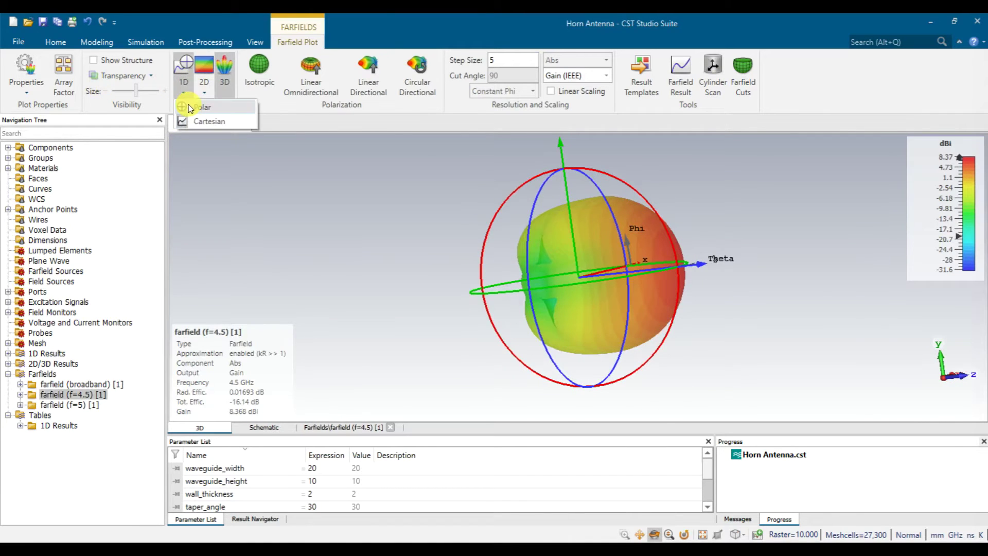
Switch the gain plot between polar and Cartesian, finish on the polar plot, and return to Whiteboard.
click(183, 90)
click(184, 91)
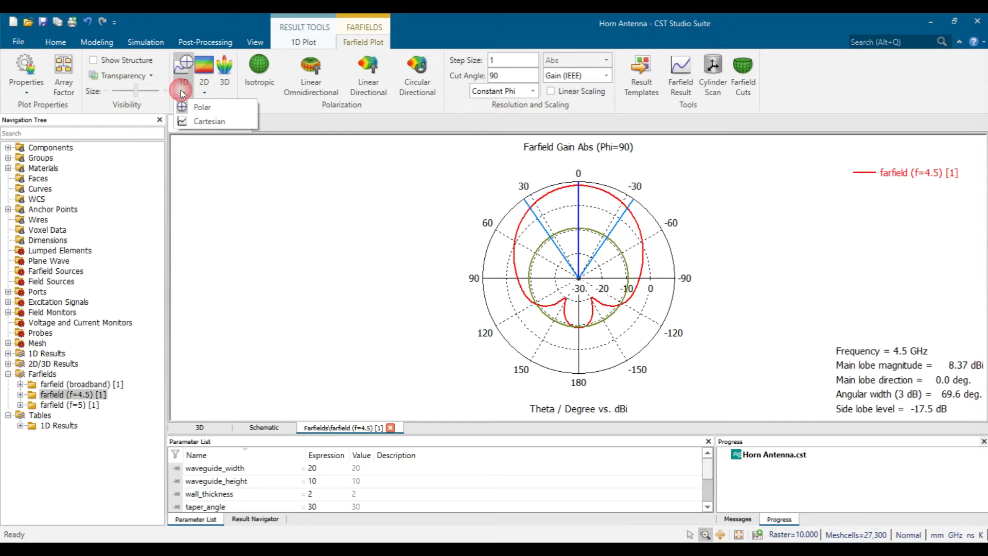
click(201, 119)
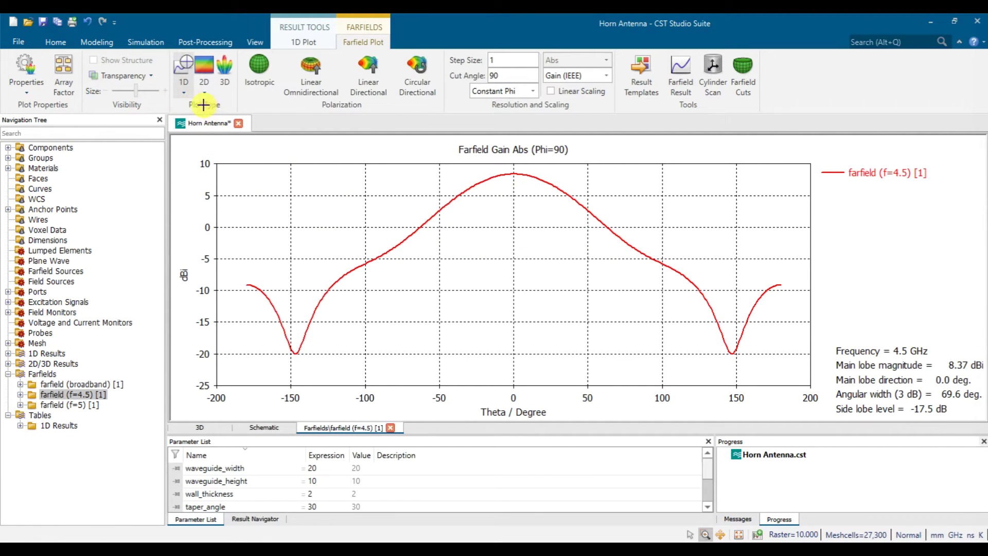
click(184, 92)
click(193, 107)
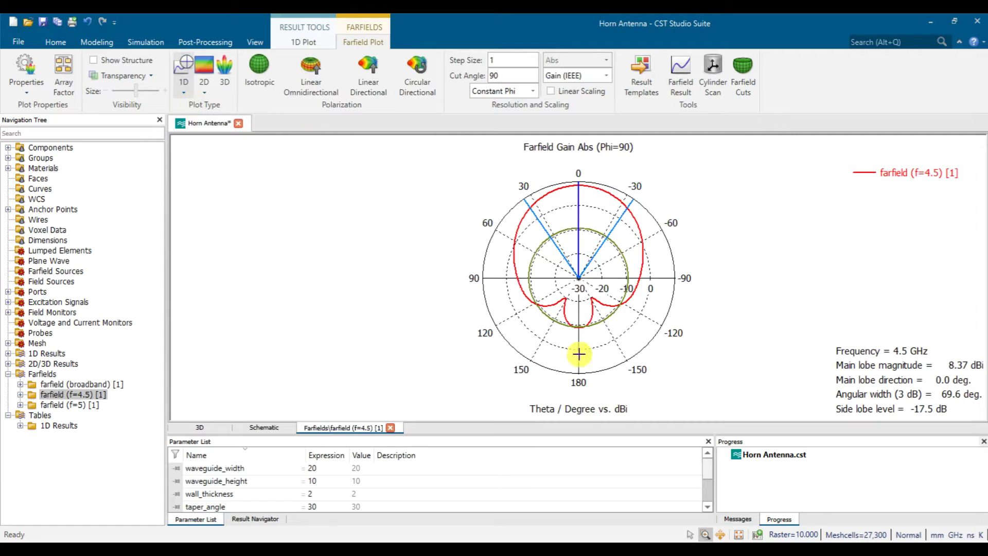
key(alt+Tab)
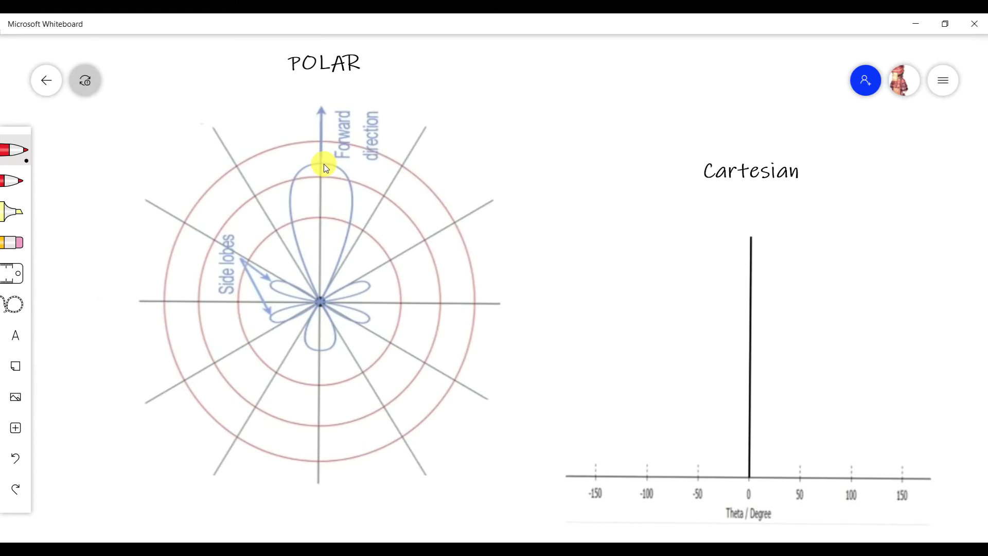
Label the right-hand polar spokes in red: 0°, 30°, 60°, 90°, 120°, 150° and 180°.
mouse_move(327, 81)
mouse_down()
mouse_move(313, 100)
mouse_move(341, 78)
mouse_up()
mouse_move(424, 99)
mouse_down()
mouse_move(421, 115)
mouse_move(458, 93)
mouse_up()
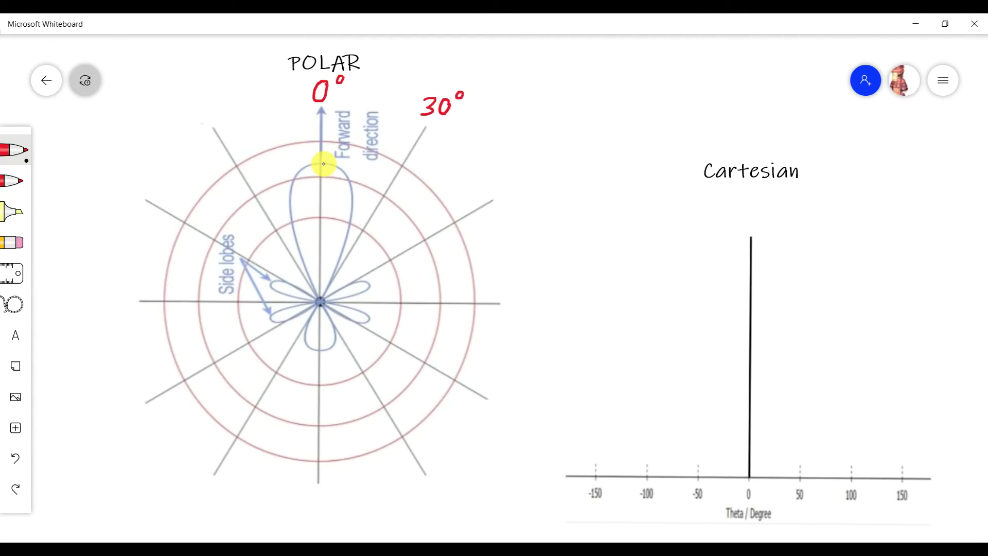
mouse_move(508, 179)
mouse_down()
mouse_move(501, 198)
mouse_move(535, 169)
mouse_up()
mouse_move(523, 287)
mouse_down()
mouse_move(510, 319)
mouse_move(542, 285)
mouse_up()
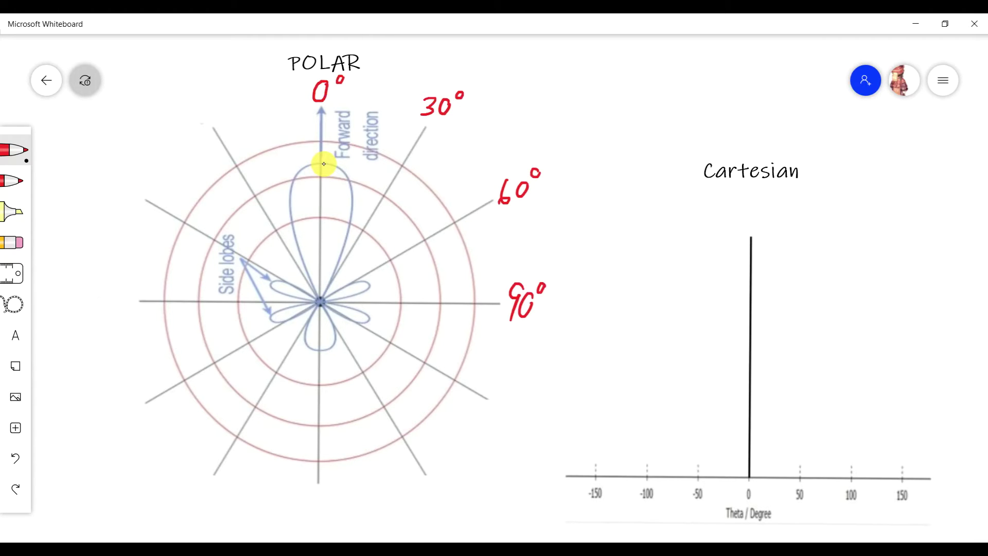
mouse_move(504, 388)
mouse_down()
mouse_move(498, 413)
mouse_move(520, 412)
mouse_move(529, 394)
mouse_up()
drag(541, 382, 539, 383)
mouse_move(441, 466)
mouse_down()
mouse_move(449, 493)
mouse_move(464, 470)
mouse_up()
drag(475, 473, 481, 463)
mouse_move(297, 481)
mouse_down()
mouse_move(295, 499)
mouse_move(317, 485)
mouse_up()
drag(332, 486, 344, 478)
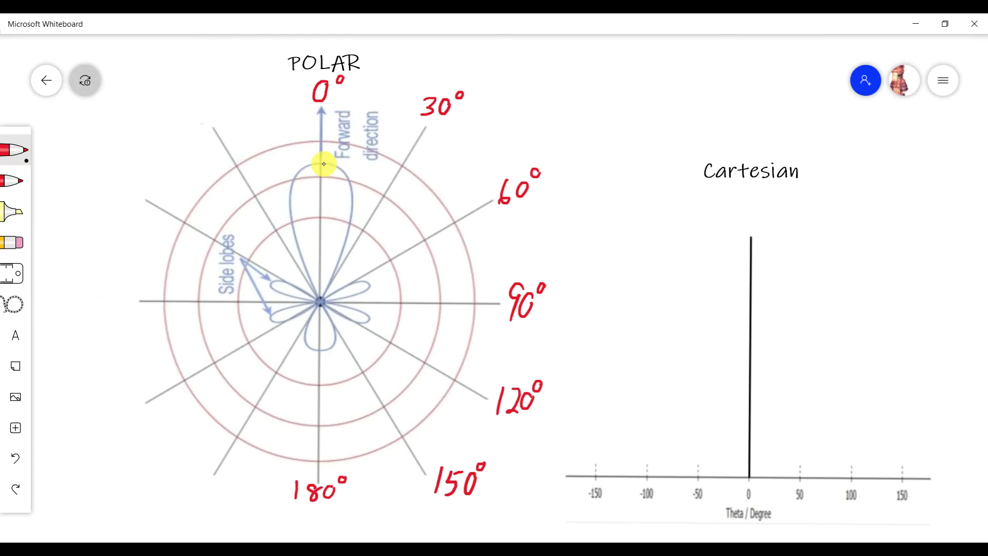
Label the left-hand polar spokes in red: -30°, -60°, -90°, -120° and -150°.
mouse_move(179, 105)
mouse_down()
mouse_move(191, 103)
mouse_move(192, 116)
mouse_move(211, 100)
mouse_up()
drag(221, 90, 227, 92)
drag(106, 194, 126, 191)
drag(148, 170, 146, 172)
mouse_move(159, 159)
mouse_down()
mouse_move(150, 166)
mouse_move(158, 161)
mouse_up()
mouse_move(61, 301)
mouse_down()
mouse_move(86, 287)
mouse_move(85, 316)
mouse_up()
mouse_move(99, 289)
mouse_down()
mouse_move(86, 317)
mouse_move(101, 292)
mouse_up()
drag(112, 279, 111, 281)
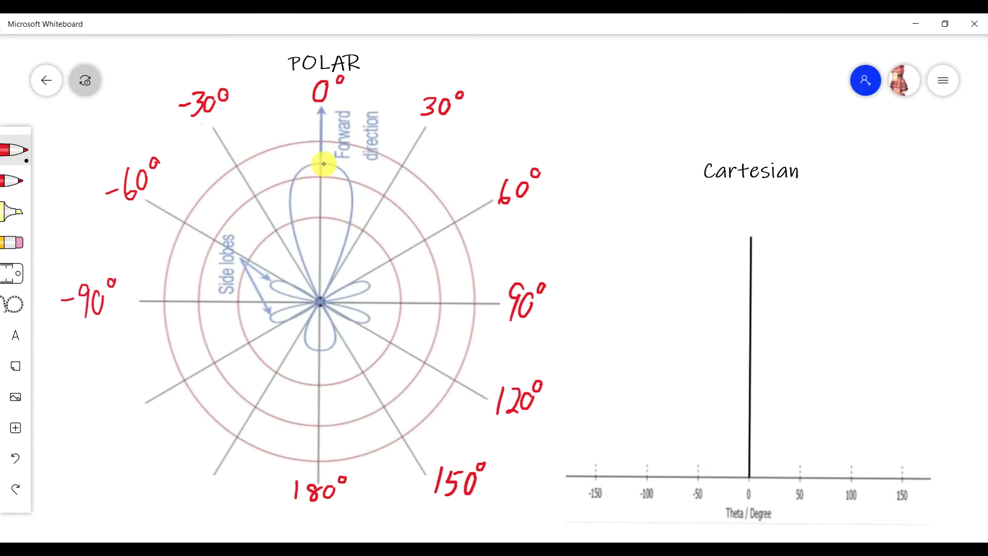
mouse_move(60, 411)
mouse_down()
mouse_move(71, 406)
mouse_move(78, 425)
mouse_up()
mouse_move(85, 399)
mouse_down()
mouse_move(95, 416)
mouse_move(110, 400)
mouse_up()
mouse_move(119, 385)
mouse_down()
mouse_move(116, 395)
mouse_move(120, 385)
mouse_up()
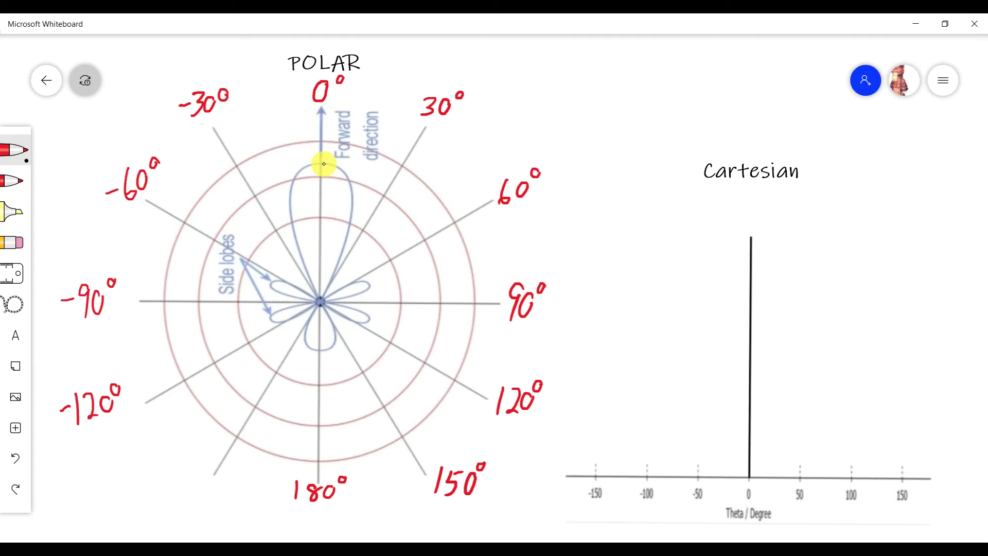
mouse_move(136, 484)
mouse_down()
mouse_move(148, 478)
mouse_move(154, 496)
mouse_move(164, 484)
mouse_up()
mouse_move(165, 484)
mouse_down()
mouse_move(170, 496)
mouse_move(176, 464)
mouse_up()
mouse_move(183, 486)
mouse_down()
mouse_move(190, 470)
mouse_move(183, 479)
mouse_up()
drag(193, 460, 191, 461)
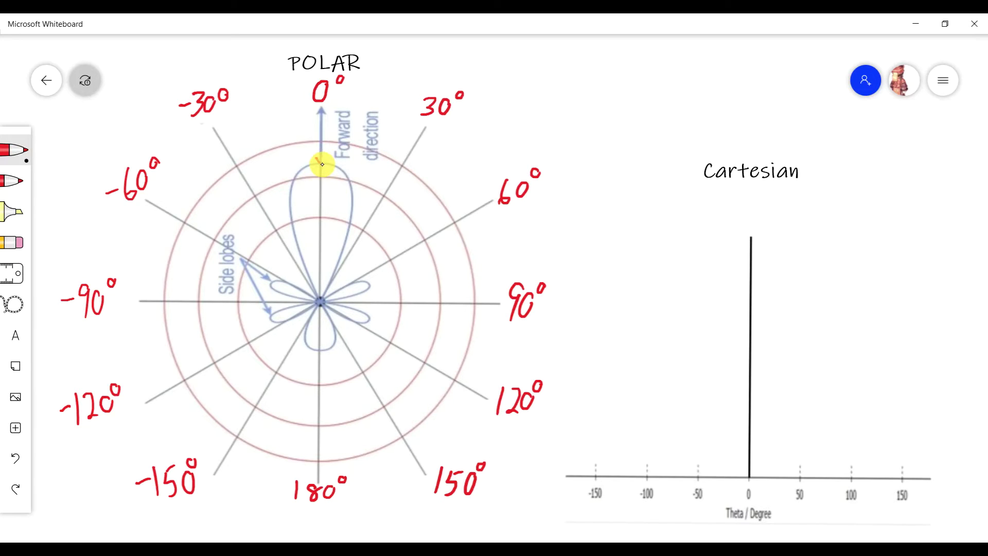
Mark the polar main-lobe peak with an X labelled 10dB, and add a matching 10dB tick on the Cartesian axis.
mouse_move(328, 155)
mouse_down()
mouse_move(315, 172)
mouse_move(293, 161)
mouse_up()
drag(302, 145, 321, 154)
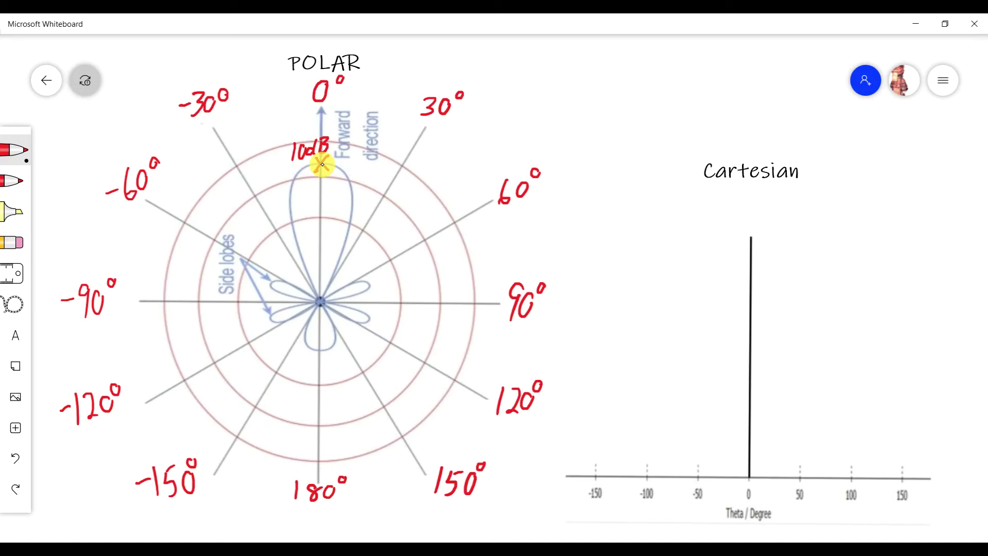
drag(744, 269, 761, 268)
mouse_move(701, 264)
mouse_down()
mouse_move(698, 283)
mouse_move(726, 262)
mouse_move(723, 282)
mouse_up()
click(732, 265)
drag(731, 271, 727, 283)
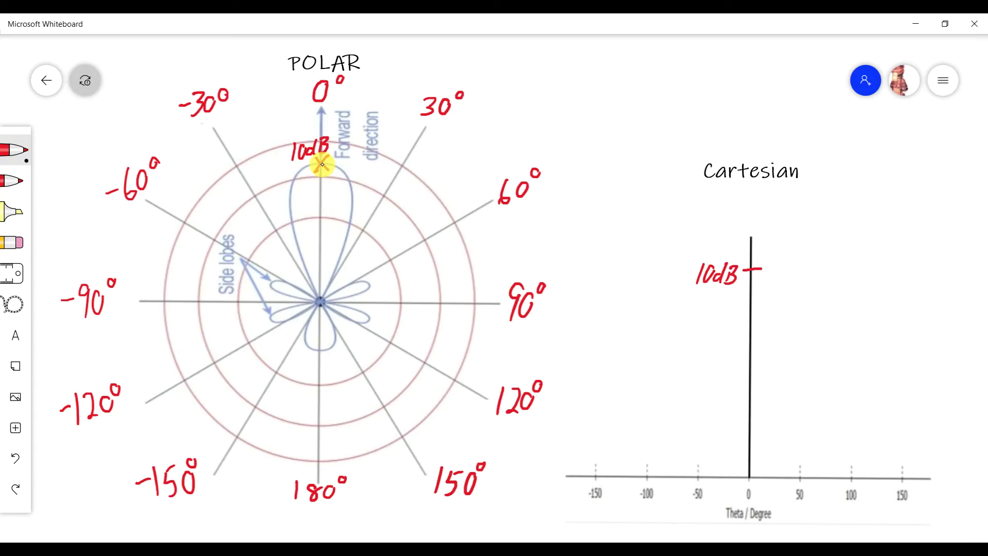
Title the Cartesian vertical axis 'Gain,dB' and underline 'Degree' on the theta axis.
drag(726, 205, 730, 233)
mouse_move(727, 222)
mouse_down()
mouse_move(736, 221)
mouse_move(740, 232)
mouse_up()
drag(750, 219, 822, 229)
mouse_move(830, 208)
mouse_down()
mouse_move(826, 227)
mouse_move(840, 206)
mouse_move(836, 229)
mouse_move(789, 234)
mouse_up()
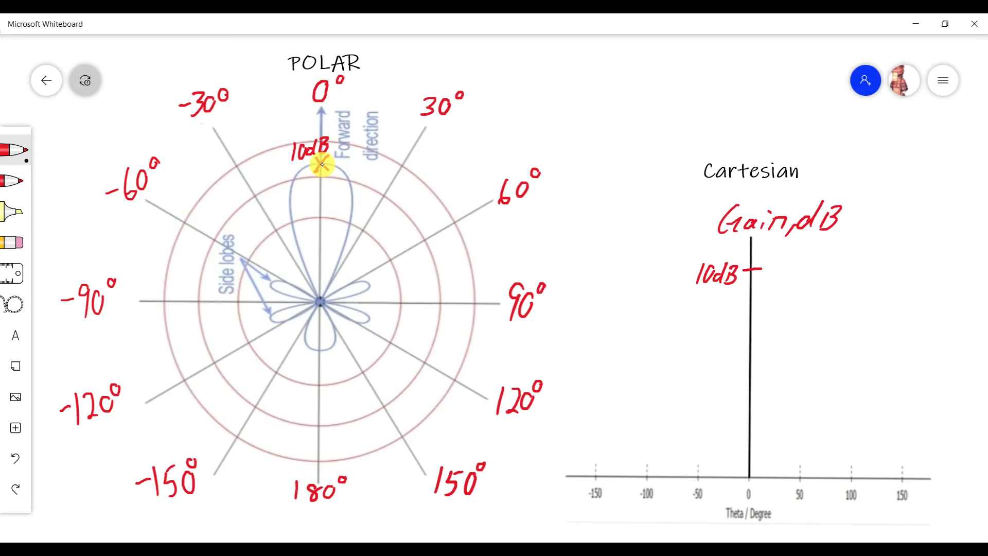
drag(747, 523, 770, 527)
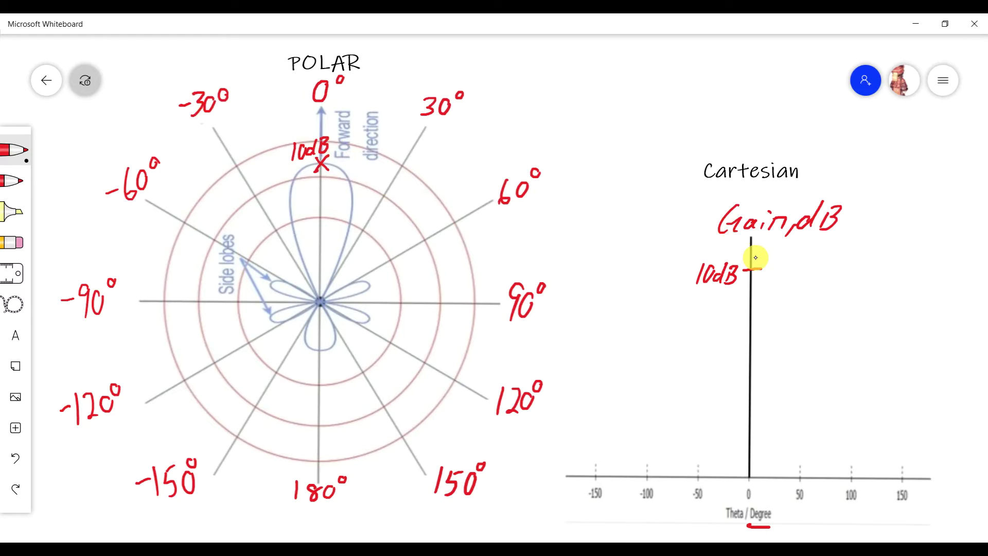
Sketch the Cartesian main lobe from the 10dB peak down to ±30, and tick the side-lobe starts beyond 50 and near -70.
drag(764, 277, 783, 476)
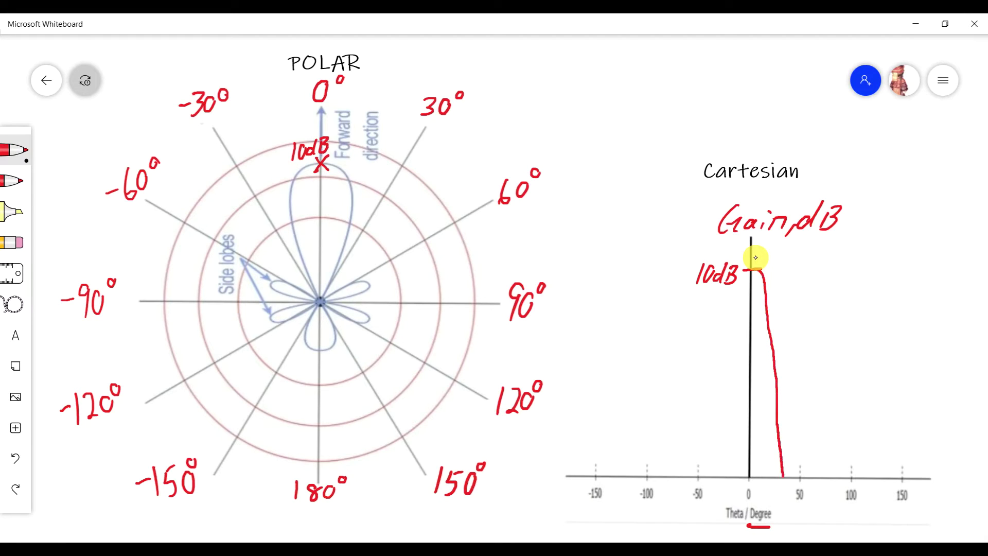
mouse_move(748, 270)
mouse_down()
mouse_move(730, 315)
mouse_move(724, 469)
mouse_up()
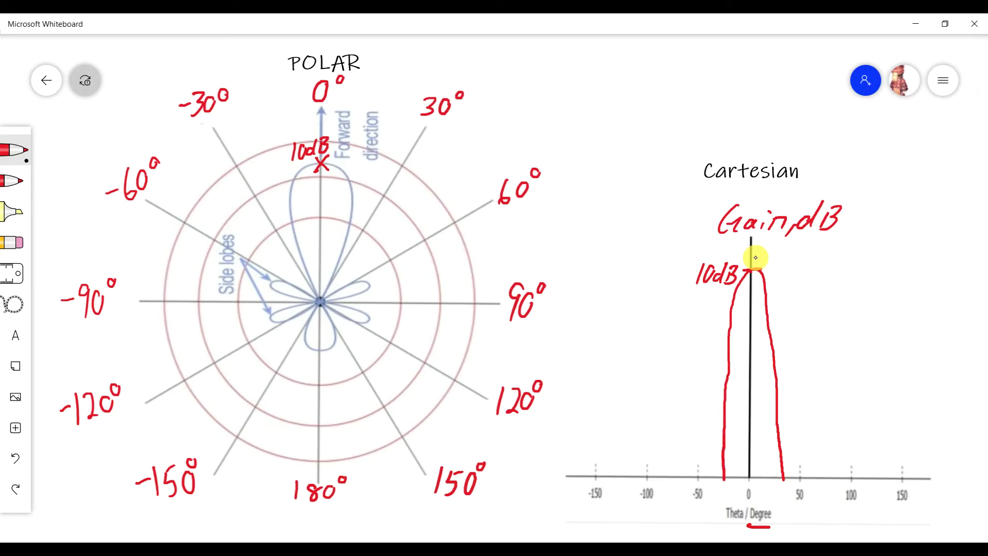
key(ctrl+z)
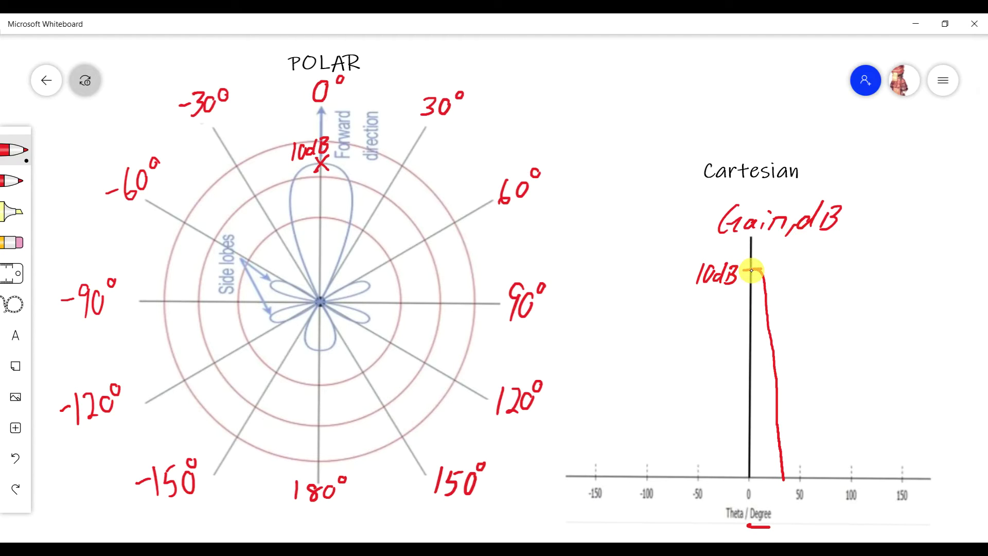
mouse_move(748, 271)
mouse_down()
mouse_move(724, 339)
mouse_move(713, 502)
mouse_move(723, 493)
mouse_move(775, 495)
mouse_move(769, 501)
mouse_up()
mouse_move(784, 491)
mouse_down()
mouse_move(778, 500)
mouse_move(786, 492)
mouse_up()
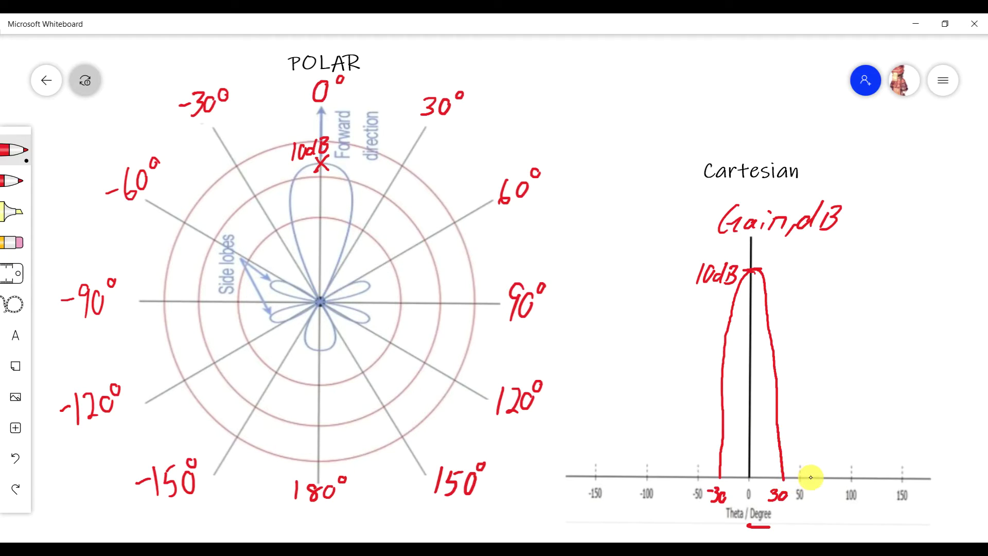
drag(813, 472, 812, 481)
drag(682, 469, 682, 485)
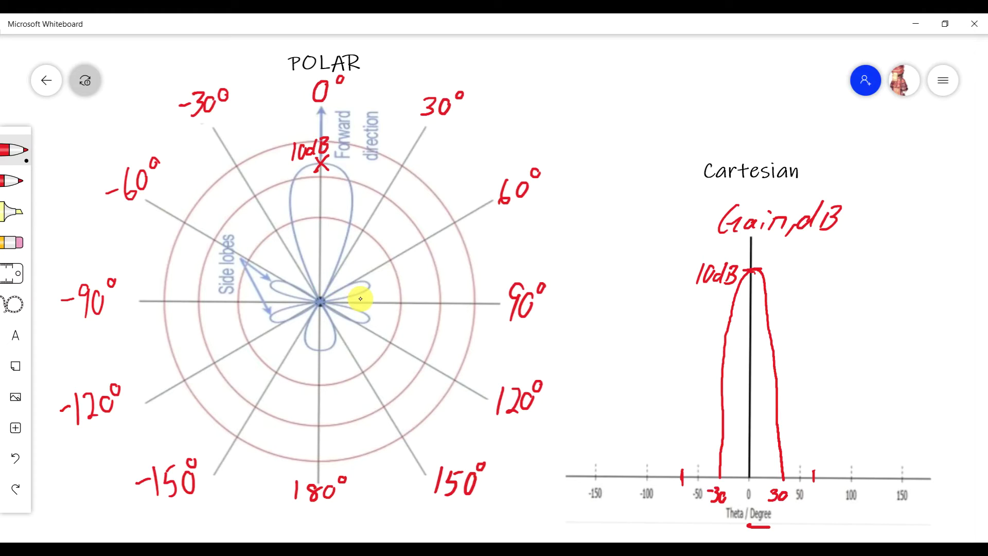
Draw two side-lobe humps on each side of the Cartesian plot out to ±120, labelling -60 and 120.
mouse_move(814, 461)
mouse_down()
mouse_move(829, 438)
mouse_move(838, 458)
mouse_move(831, 501)
mouse_move(840, 494)
mouse_move(812, 498)
mouse_move(820, 493)
mouse_up()
mouse_move(671, 498)
mouse_down()
mouse_move(690, 495)
mouse_move(656, 502)
mouse_move(668, 490)
mouse_up()
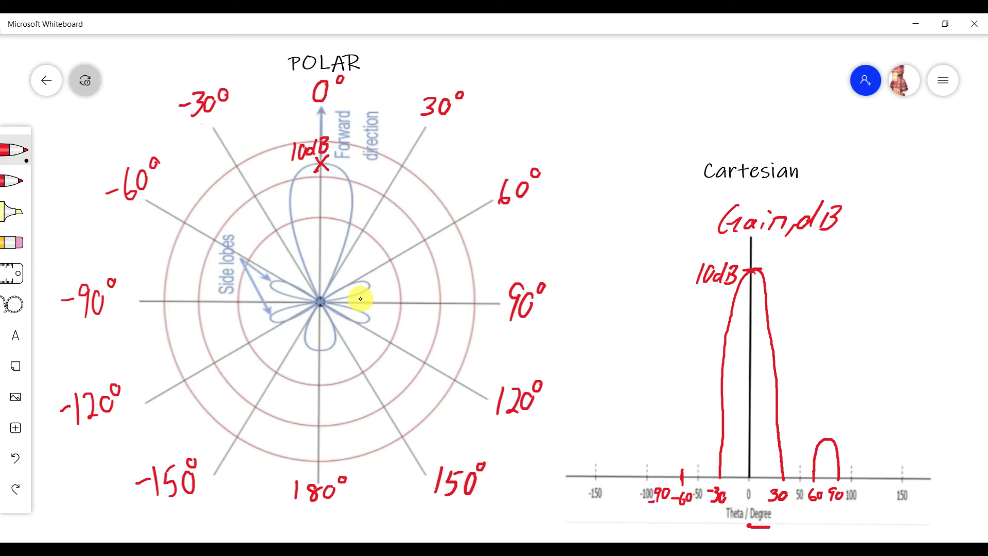
mouse_move(682, 465)
mouse_down()
mouse_move(670, 444)
mouse_move(658, 474)
mouse_up()
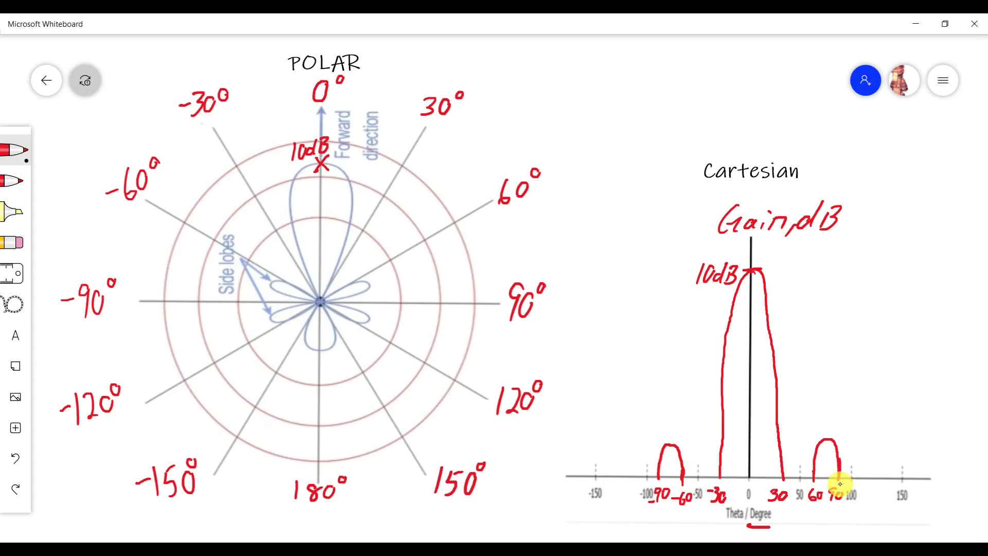
mouse_move(841, 476)
mouse_down()
mouse_move(844, 441)
mouse_move(865, 442)
mouse_move(870, 476)
mouse_move(860, 500)
mouse_up()
drag(865, 488, 874, 496)
drag(881, 488, 881, 489)
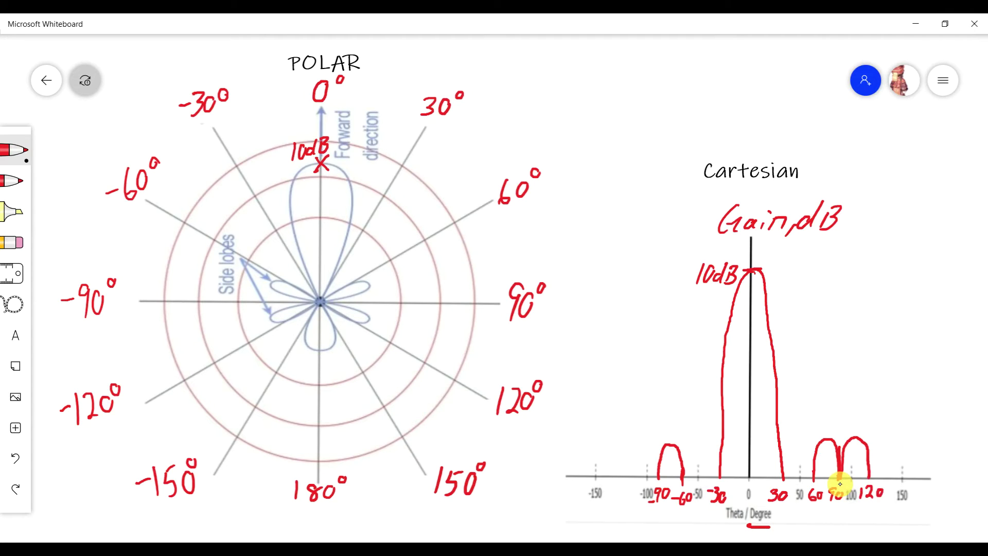
mouse_move(659, 460)
mouse_down()
mouse_move(649, 444)
mouse_move(636, 446)
mouse_move(614, 500)
mouse_move(633, 488)
mouse_move(614, 494)
mouse_up()
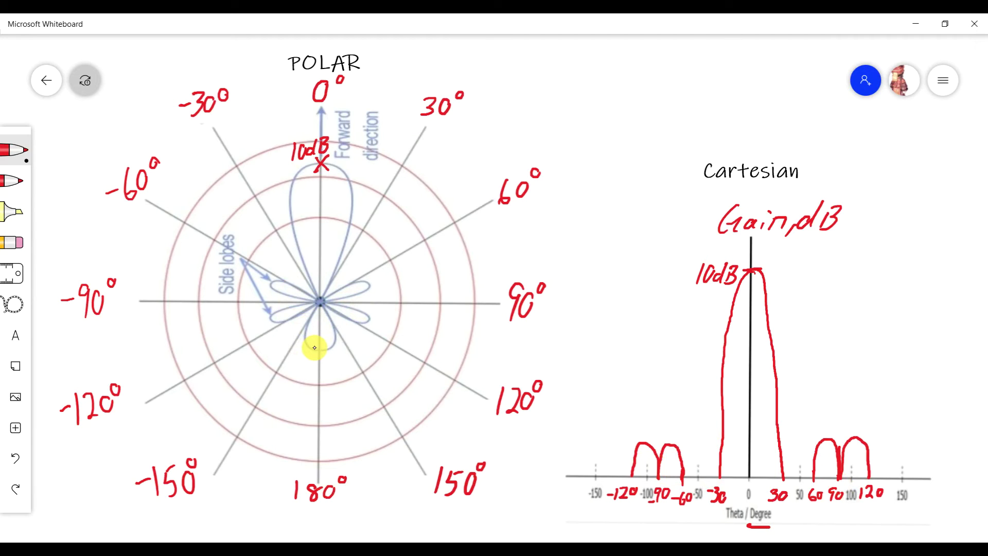
Write -180° beneath the 180° label on the polar chart.
mouse_move(283, 480)
mouse_down()
mouse_move(275, 491)
mouse_move(288, 489)
mouse_up()
mouse_move(285, 478)
mouse_down()
mouse_move(275, 520)
mouse_move(296, 532)
mouse_up()
click(300, 512)
mouse_move(316, 512)
mouse_down()
mouse_move(309, 525)
mouse_move(315, 516)
mouse_up()
mouse_move(332, 513)
mouse_down()
mouse_move(328, 526)
mouse_move(333, 514)
mouse_up()
drag(340, 504, 341, 506)
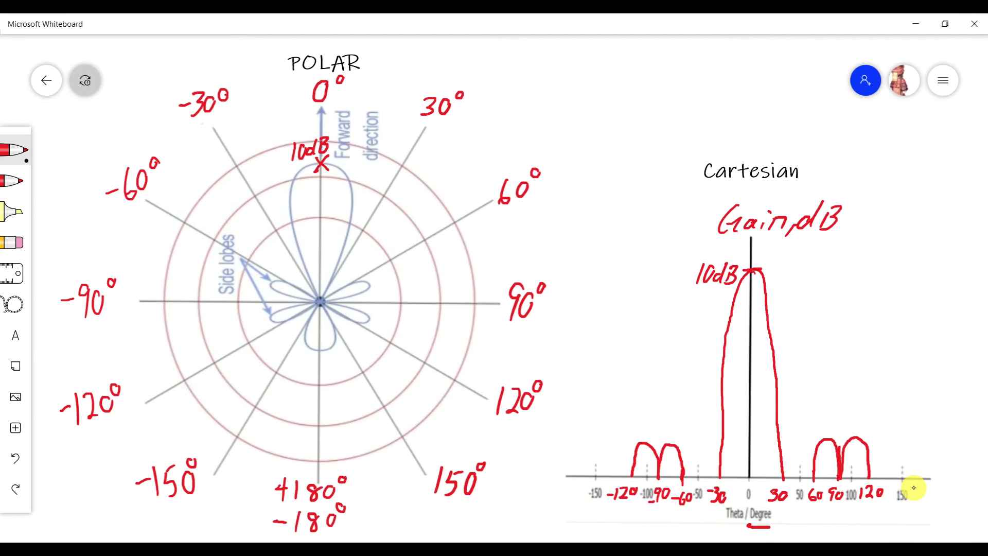
Draw back lobes near ±150 on the Cartesian plot, with dashed boundaries at 180 and -180 labelled.
drag(903, 463, 908, 440)
drag(930, 432, 929, 443)
drag(928, 448, 932, 497)
drag(941, 488, 941, 489)
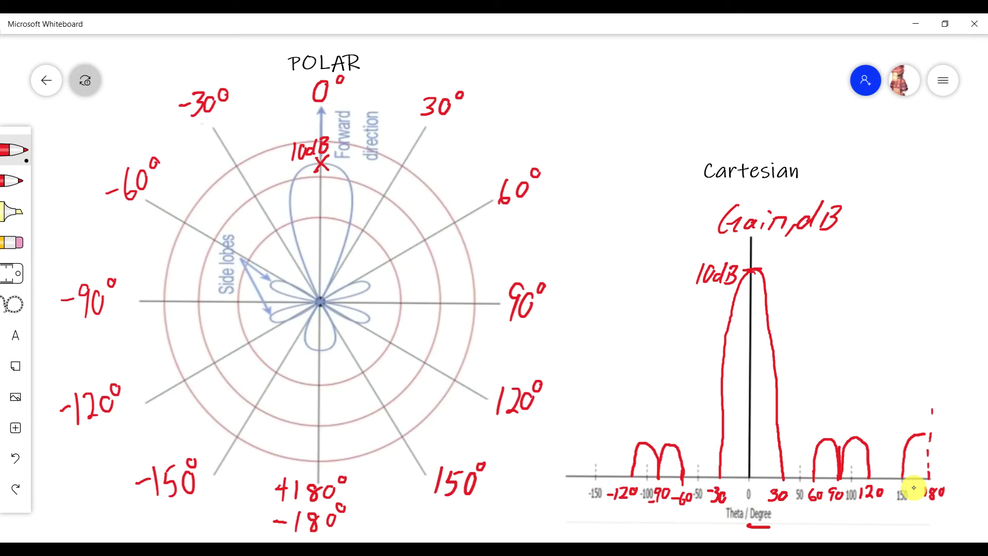
drag(595, 467, 596, 452)
mouse_move(562, 488)
mouse_down()
mouse_move(561, 505)
mouse_move(576, 498)
mouse_move(552, 500)
mouse_up()
drag(569, 413, 569, 426)
drag(568, 441, 568, 467)
drag(569, 473, 570, 483)
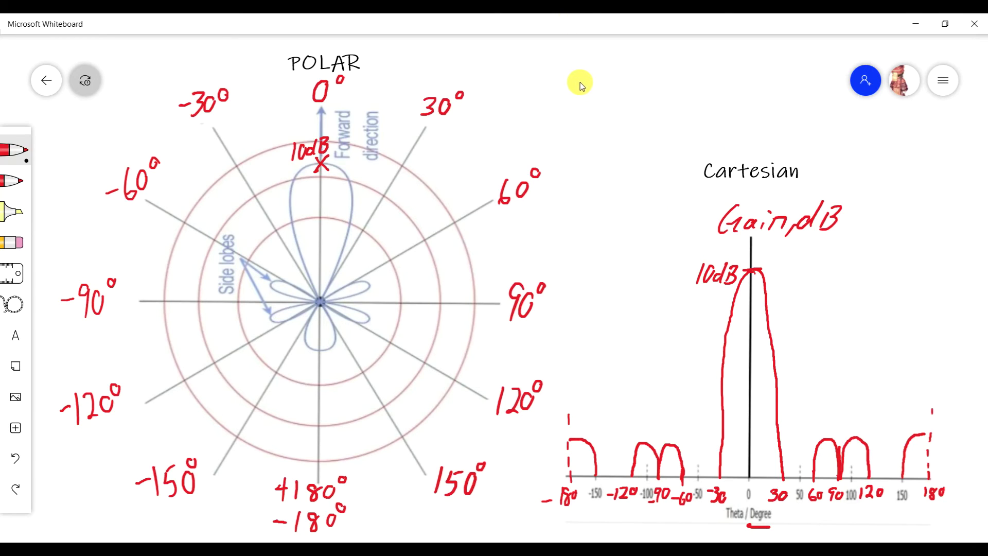
Write the heading 'HPBW' above the charts and undo the stray dash.
mouse_move(542, 49)
mouse_down()
mouse_move(538, 86)
mouse_move(559, 67)
mouse_up()
mouse_move(560, 49)
mouse_down()
mouse_move(555, 92)
mouse_move(597, 51)
mouse_move(587, 89)
mouse_up()
click(597, 52)
drag(596, 47, 589, 85)
mouse_move(616, 49)
mouse_down()
mouse_move(626, 81)
mouse_move(649, 52)
mouse_move(686, 60)
mouse_up()
key(ctrl+z)
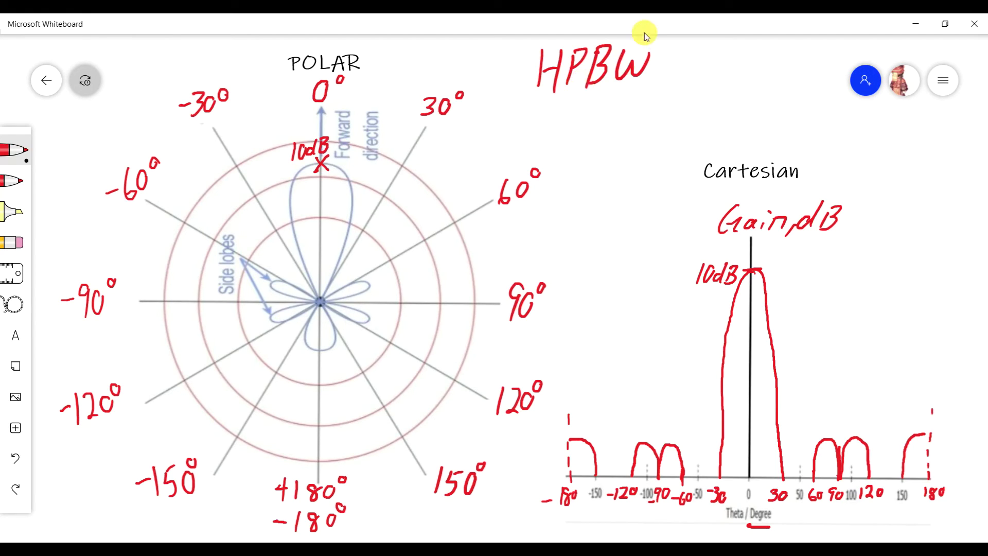
Complete the heading to read 'HPBW = -3dB'.
mouse_move(656, 62)
mouse_down()
mouse_move(676, 57)
mouse_move(674, 72)
mouse_up()
mouse_move(739, 53)
mouse_down()
mouse_move(733, 78)
mouse_move(735, 66)
mouse_up()
drag(764, 69, 769, 80)
mouse_move(785, 56)
mouse_down()
mouse_move(788, 79)
mouse_move(778, 80)
mouse_up()
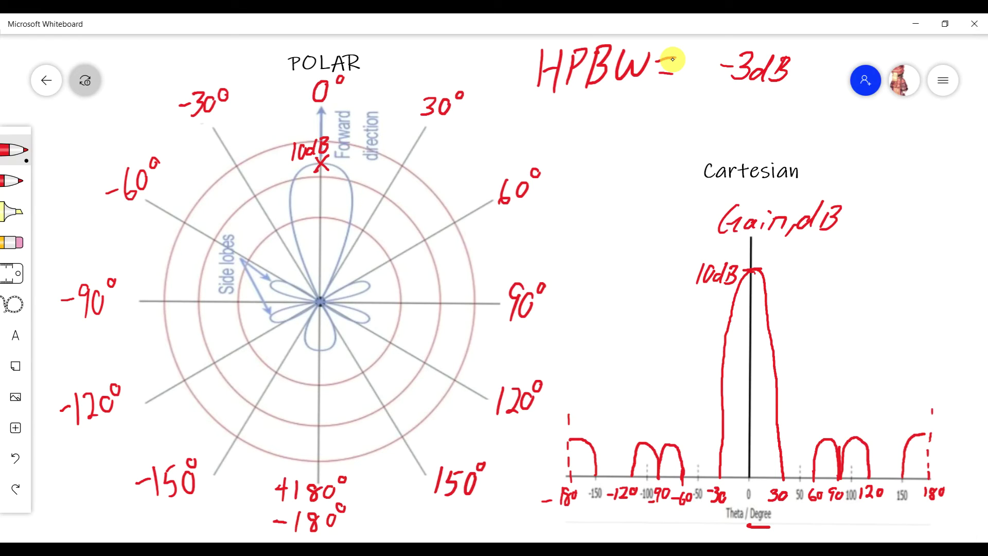
Draw a 3dB drop arrow below the polar peak and a dashed -3 dB line across the main lobe, X-marking the crossing.
drag(322, 174, 322, 186)
mouse_move(331, 170)
mouse_down()
mouse_move(333, 183)
mouse_move(345, 170)
mouse_move(349, 177)
mouse_up()
drag(278, 190, 289, 190)
drag(292, 190, 342, 188)
drag(349, 187, 359, 186)
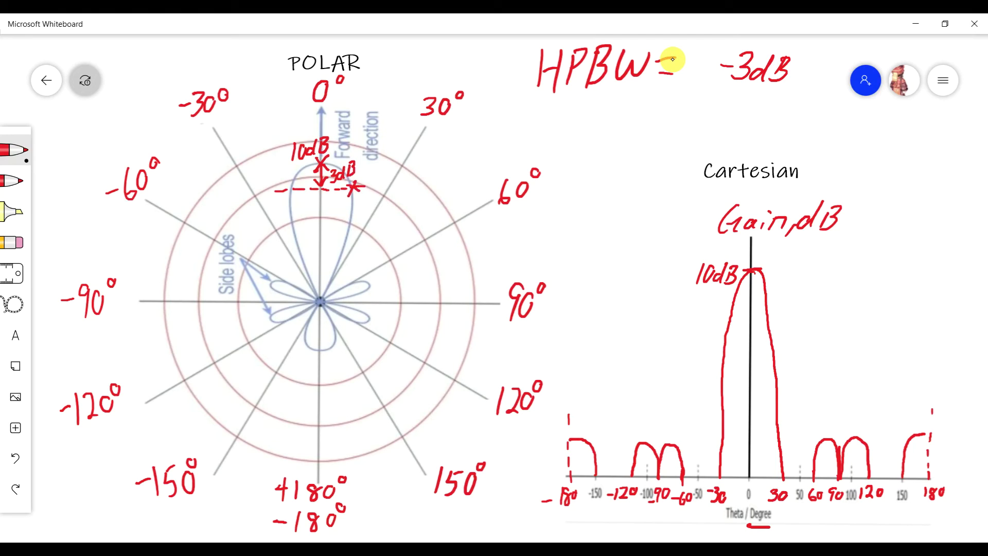
mouse_move(287, 186)
mouse_down()
mouse_move(301, 196)
mouse_move(284, 199)
mouse_up()
Dash beam lines from the centre through both crossings and label the beam between them 'HPBW'.
mouse_move(327, 267)
mouse_down()
mouse_move(345, 188)
mouse_move(369, 167)
mouse_move(381, 130)
mouse_up()
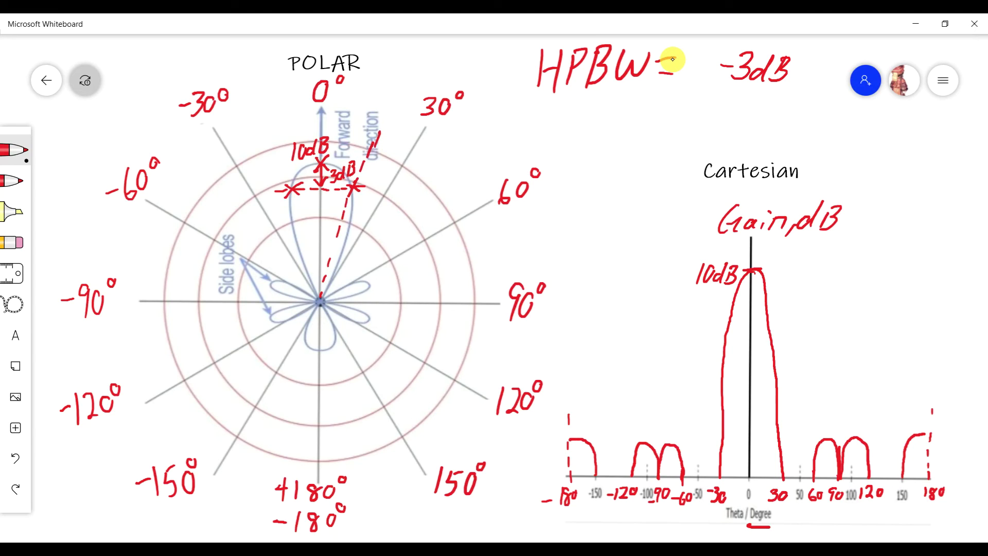
drag(264, 119, 299, 211)
mouse_move(303, 197)
mouse_down()
mouse_move(303, 210)
mouse_move(310, 202)
mouse_up()
mouse_move(310, 195)
mouse_down()
mouse_move(309, 212)
mouse_move(341, 194)
mouse_up()
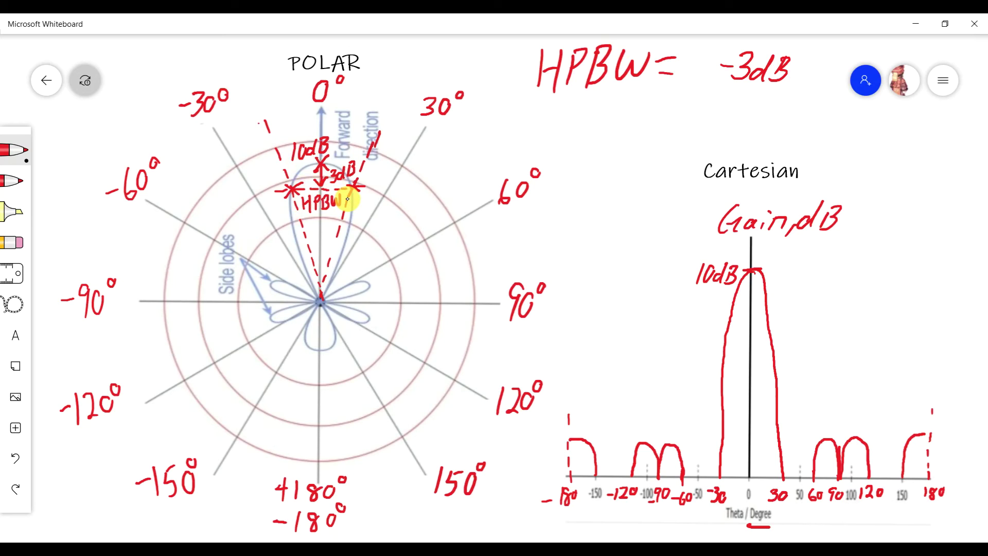
Draw an arc marking the half-power beam angle and write 'HPBW=30°' beside the Cartesian title.
drag(313, 241, 334, 244)
mouse_move(834, 137)
mouse_down()
mouse_move(829, 166)
mouse_move(849, 149)
mouse_up()
mouse_move(854, 138)
mouse_down()
mouse_move(847, 169)
mouse_move(858, 164)
mouse_up()
mouse_move(863, 141)
mouse_down()
mouse_move(886, 144)
mouse_move(886, 164)
mouse_move(907, 147)
mouse_move(907, 162)
mouse_move(924, 137)
mouse_up()
mouse_move(925, 147)
mouse_down()
mouse_move(950, 149)
mouse_move(941, 163)
mouse_move(969, 144)
mouse_up()
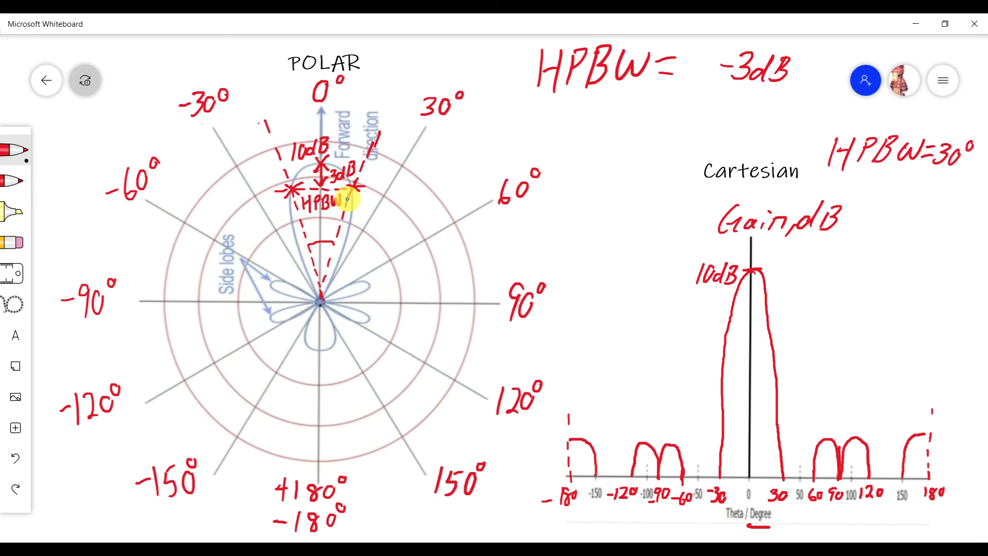
Write the relation 'FNBW ≅ 2HPBW'.
drag(561, 118, 549, 148)
mouse_move(559, 120)
mouse_down()
mouse_move(550, 145)
mouse_move(565, 129)
mouse_up()
mouse_move(567, 141)
mouse_down()
mouse_move(592, 117)
mouse_move(594, 137)
mouse_up()
click(603, 118)
drag(600, 116, 596, 139)
mouse_move(612, 119)
mouse_down()
mouse_move(617, 139)
mouse_move(640, 121)
mouse_move(684, 115)
mouse_up()
mouse_move(657, 130)
mouse_down()
mouse_move(684, 117)
mouse_move(664, 142)
mouse_move(715, 118)
mouse_move(715, 139)
mouse_up()
mouse_move(728, 112)
mouse_down()
mouse_move(715, 141)
mouse_move(742, 128)
mouse_up()
drag(743, 112, 737, 141)
mouse_move(756, 113)
mouse_down()
mouse_move(748, 135)
mouse_move(756, 124)
mouse_move(763, 137)
mouse_up()
mouse_move(772, 115)
mouse_down()
mouse_move(778, 135)
mouse_move(789, 117)
mouse_move(809, 112)
mouse_up()
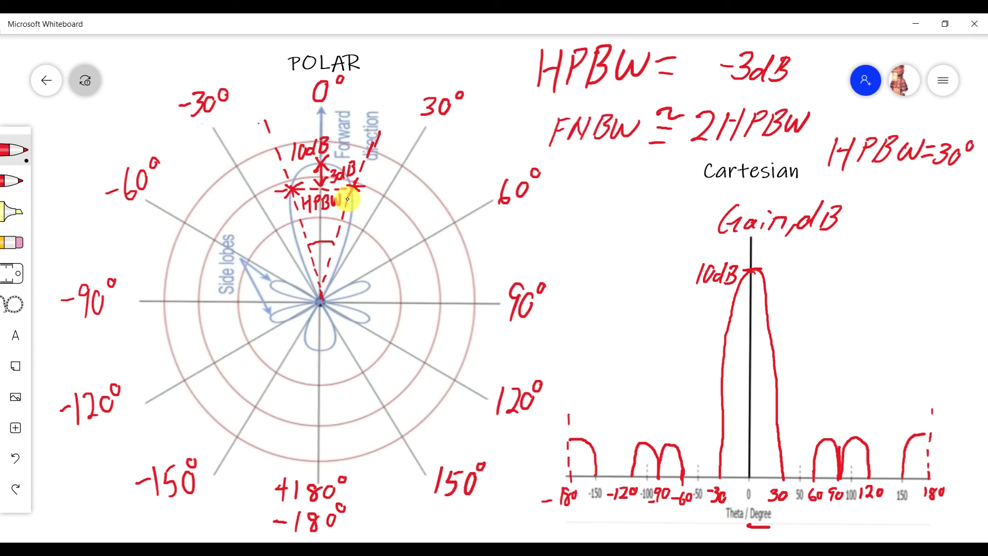
Write 'FNBW ≅ 60°' beside the Gain,dB axis title.
drag(885, 208, 878, 231)
mouse_move(886, 206)
mouse_down()
mouse_move(909, 212)
mouse_move(897, 232)
mouse_up()
drag(906, 211, 916, 234)
mouse_move(927, 212)
mouse_down()
mouse_move(924, 231)
mouse_move(935, 211)
mouse_move(930, 229)
mouse_move(944, 214)
mouse_move(963, 208)
mouse_up()
drag(889, 255, 908, 253)
drag(889, 267, 919, 268)
mouse_move(942, 257)
mouse_down()
mouse_move(930, 271)
mouse_move(944, 259)
mouse_up()
drag(956, 247, 956, 249)
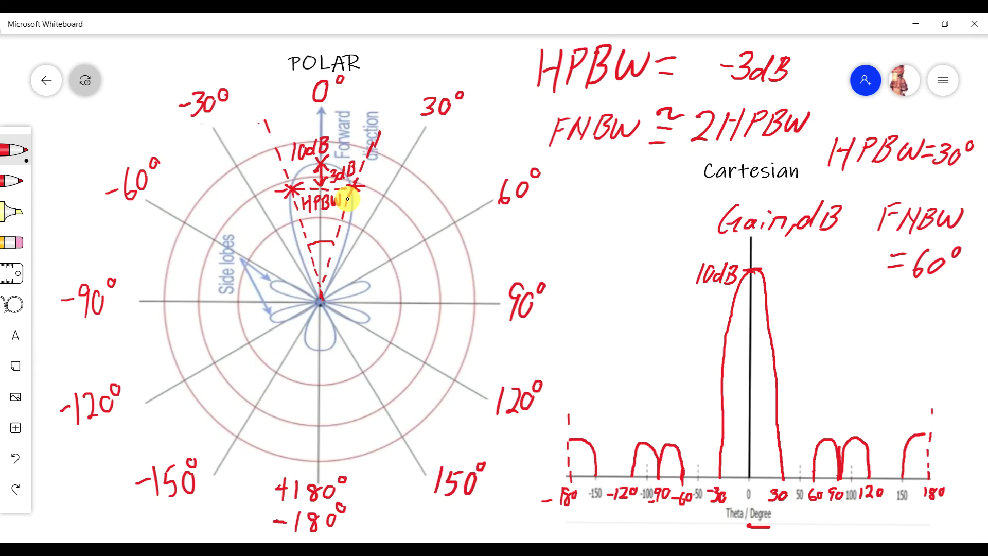
drag(886, 245, 900, 247)
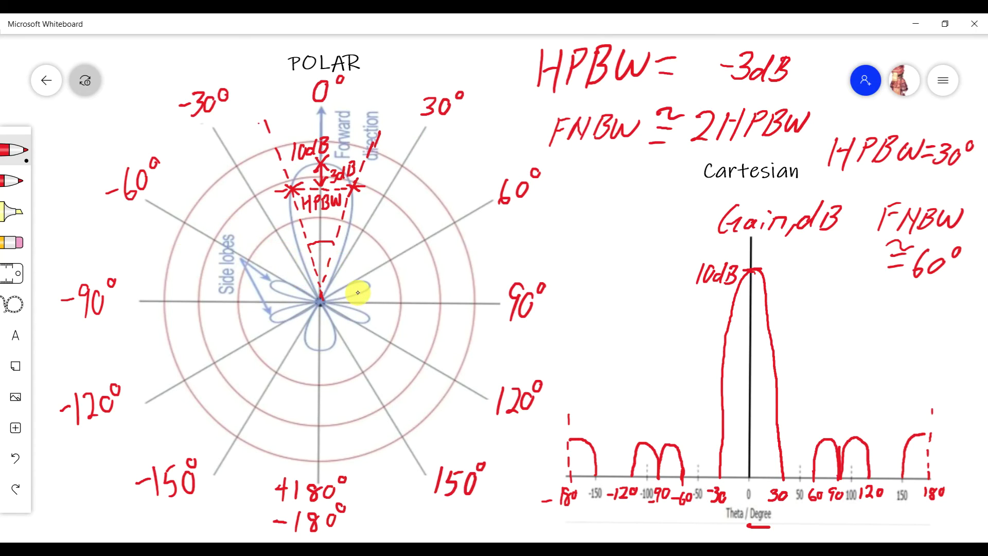
Draw a wider arc labelled 'FNBW' on the polar main lobe and mark both half-power crossings '7dB'.
mouse_move(297, 262)
mouse_down()
mouse_move(377, 247)
mouse_move(386, 255)
mouse_up()
mouse_move(390, 233)
mouse_down()
mouse_move(398, 229)
mouse_move(412, 251)
mouse_up()
mouse_move(419, 221)
mouse_down()
mouse_move(424, 248)
mouse_move(438, 223)
mouse_move(425, 246)
mouse_move(445, 224)
mouse_move(466, 216)
mouse_up()
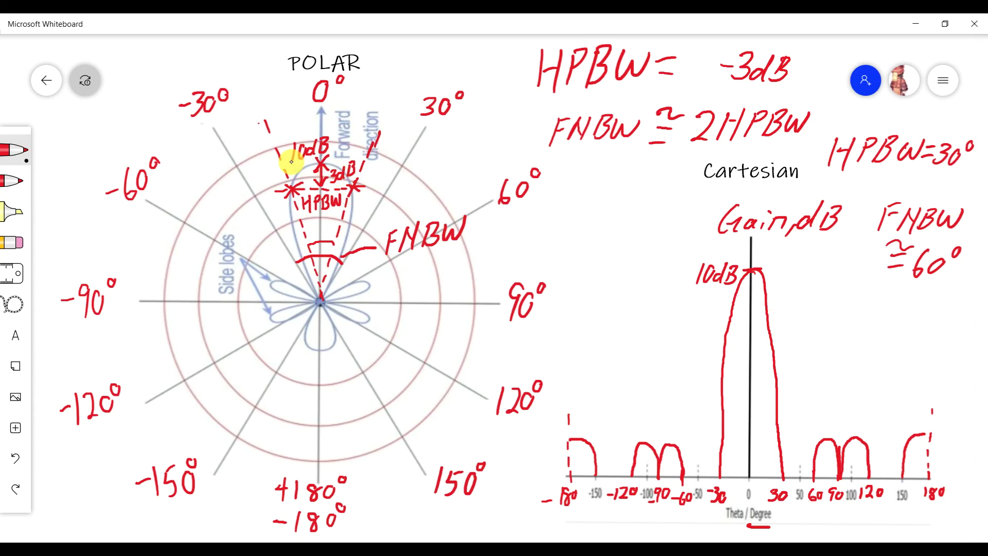
mouse_move(368, 173)
mouse_down()
mouse_move(374, 189)
mouse_move(399, 188)
mouse_up()
drag(244, 174, 248, 191)
mouse_move(261, 181)
mouse_down()
mouse_move(261, 171)
mouse_move(273, 190)
mouse_up()
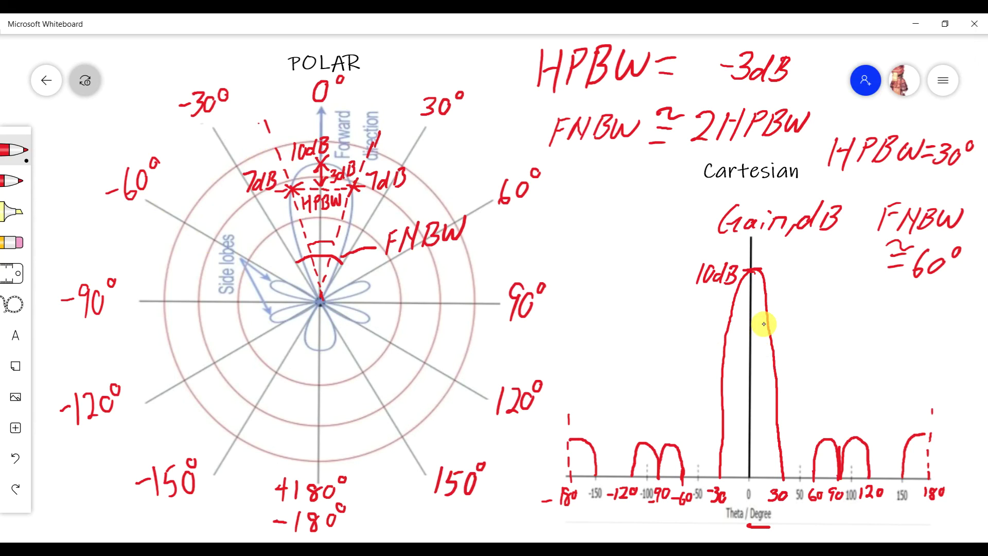
Mark the 7 dB level on both slopes of the Cartesian main lobe and dash lines down to the axis.
mouse_move(745, 323)
mouse_down()
mouse_move(759, 324)
mouse_move(742, 345)
mouse_move(769, 327)
mouse_up()
mouse_move(727, 313)
mouse_down()
mouse_move(738, 321)
mouse_move(723, 324)
mouse_up()
drag(733, 406, 737, 457)
drag(766, 346, 764, 377)
drag(764, 380, 764, 416)
drag(764, 418, 767, 448)
drag(767, 450, 763, 492)
Label the dashed drops -15 and 15 on the angle axis.
mouse_move(763, 481)
mouse_down()
mouse_move(736, 483)
mouse_move(739, 492)
mouse_up()
drag(738, 481, 745, 479)
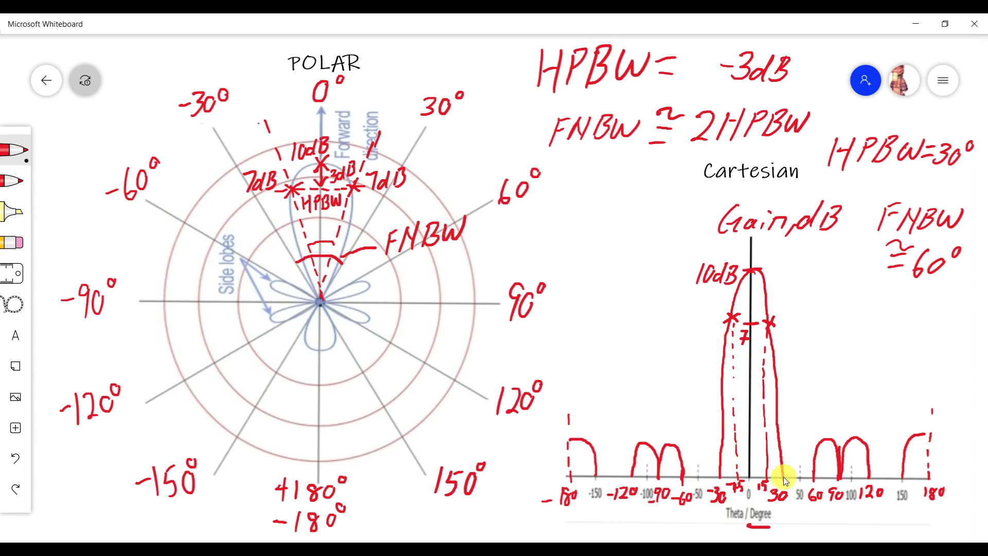
drag(761, 483, 764, 489)
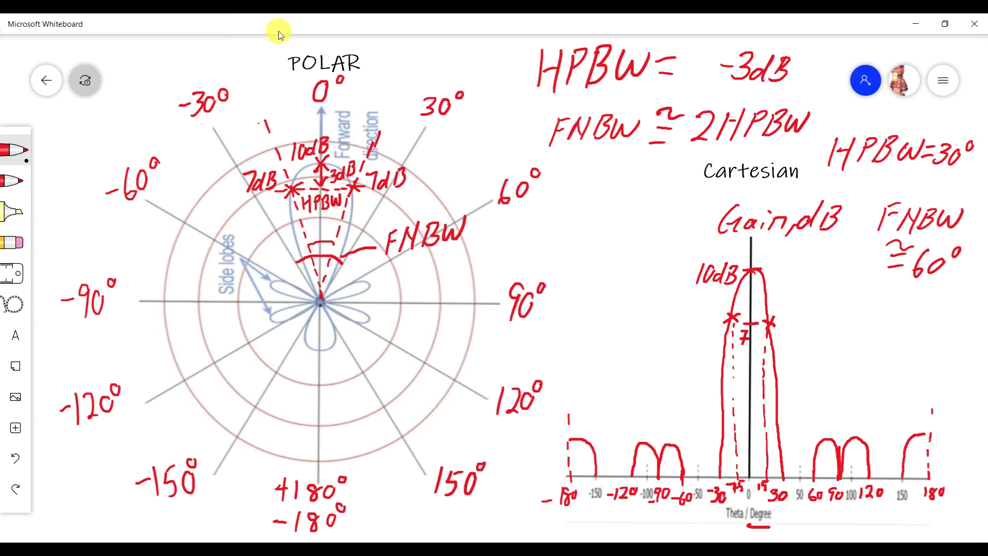